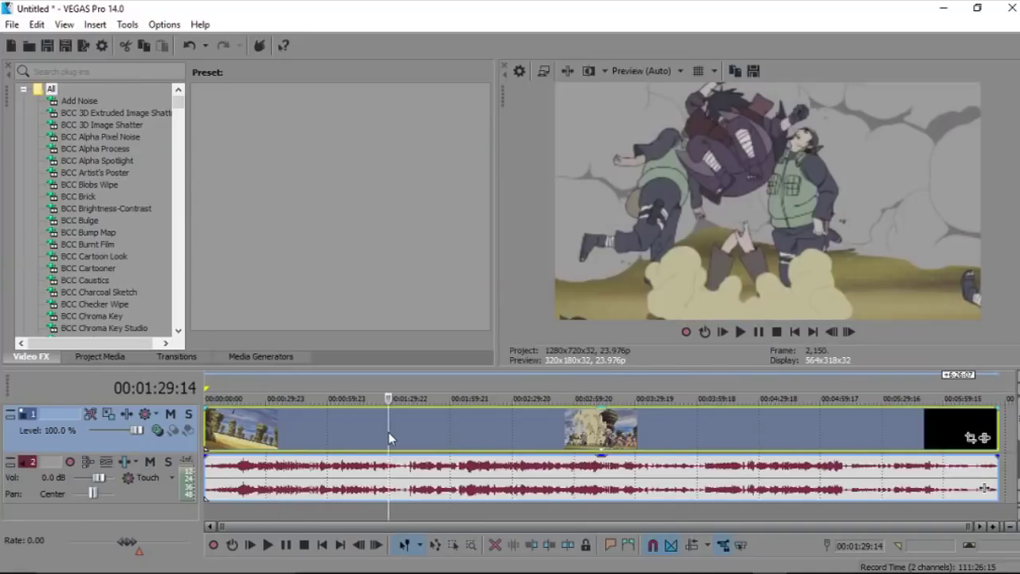
- Preview the fight footage at points from 0:12 to 3:33 to choose cut points
click(365, 432)
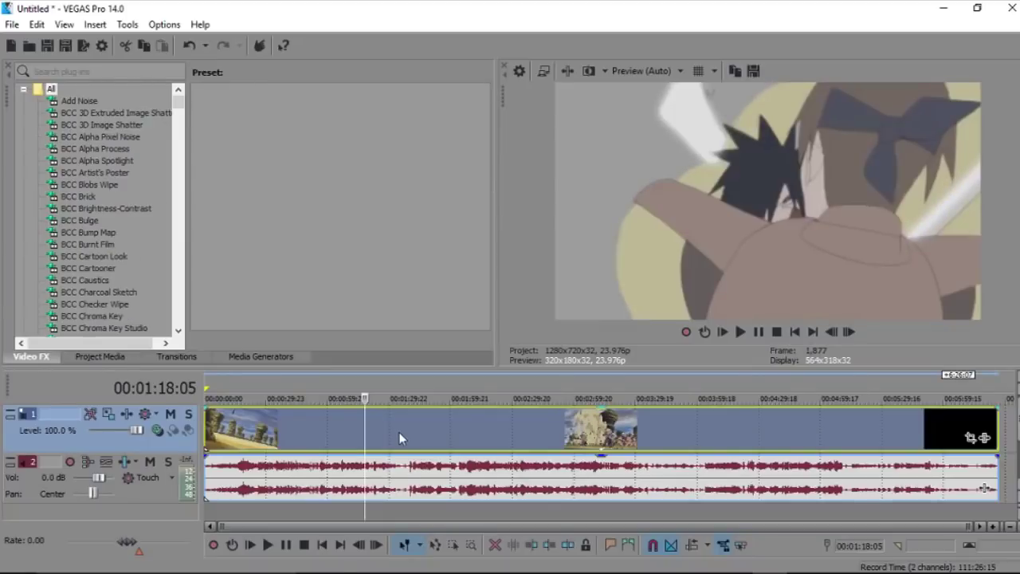
click(582, 432)
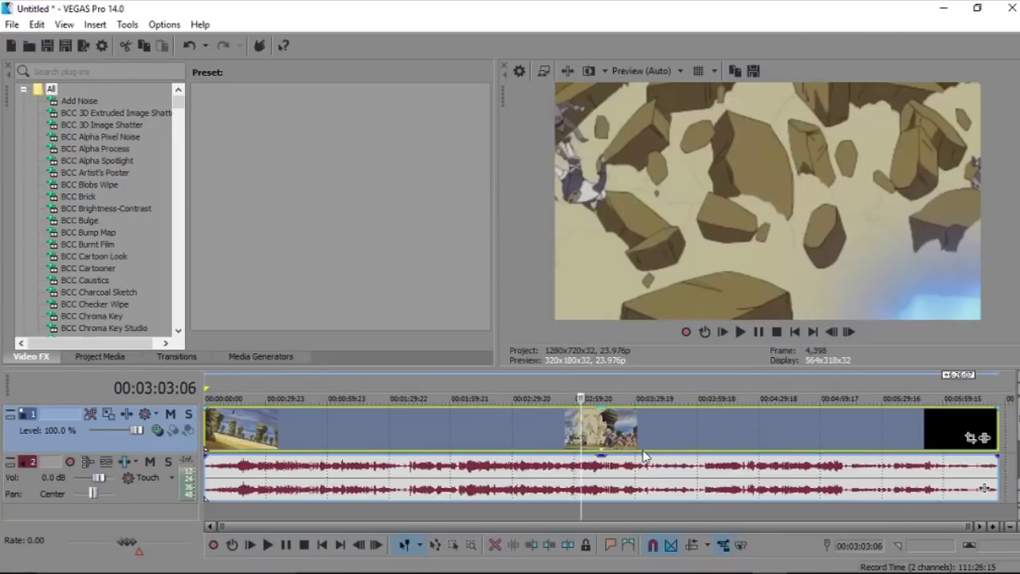
click(643, 452)
click(241, 446)
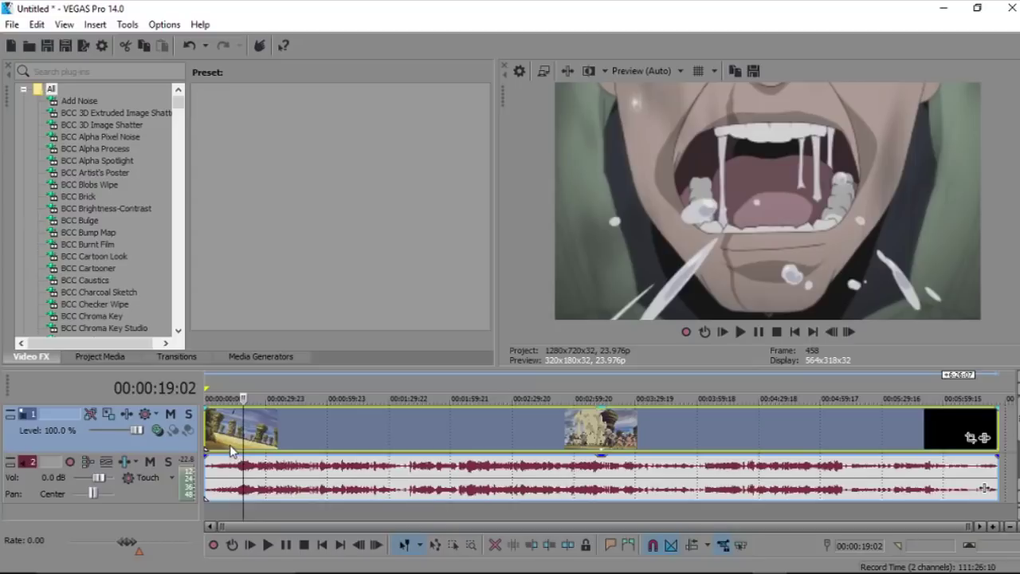
click(231, 452)
click(235, 450)
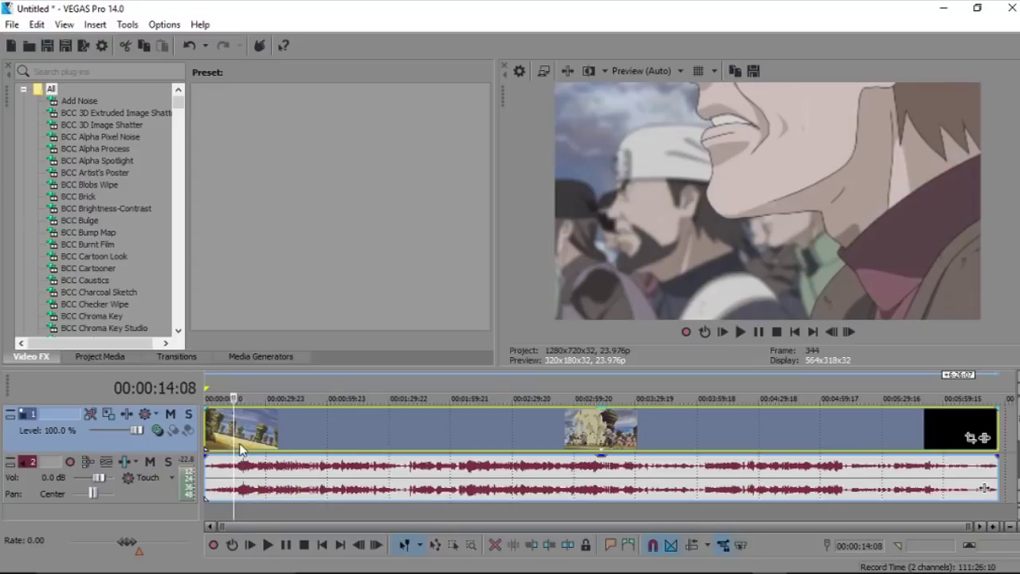
click(239, 448)
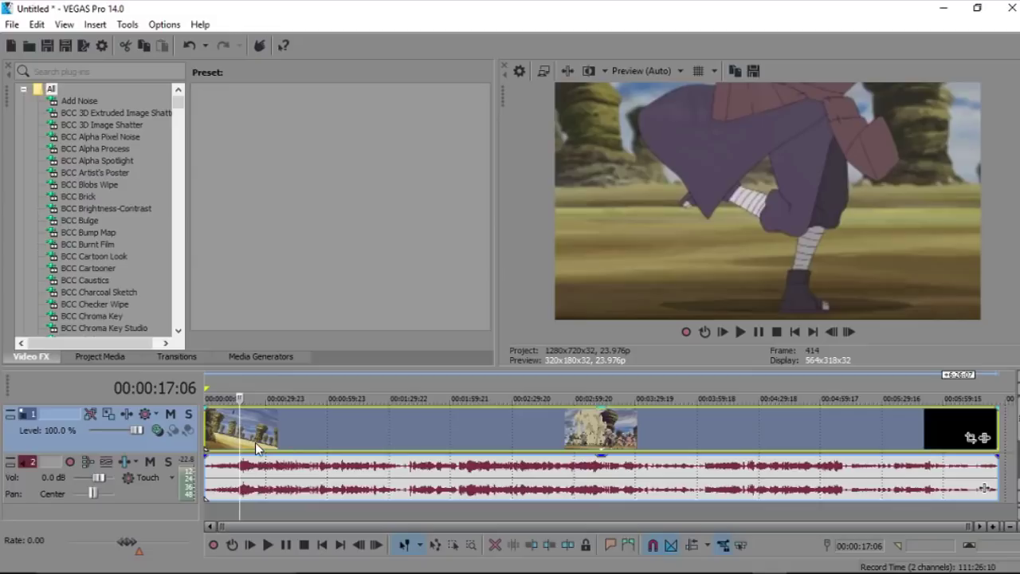
click(320, 438)
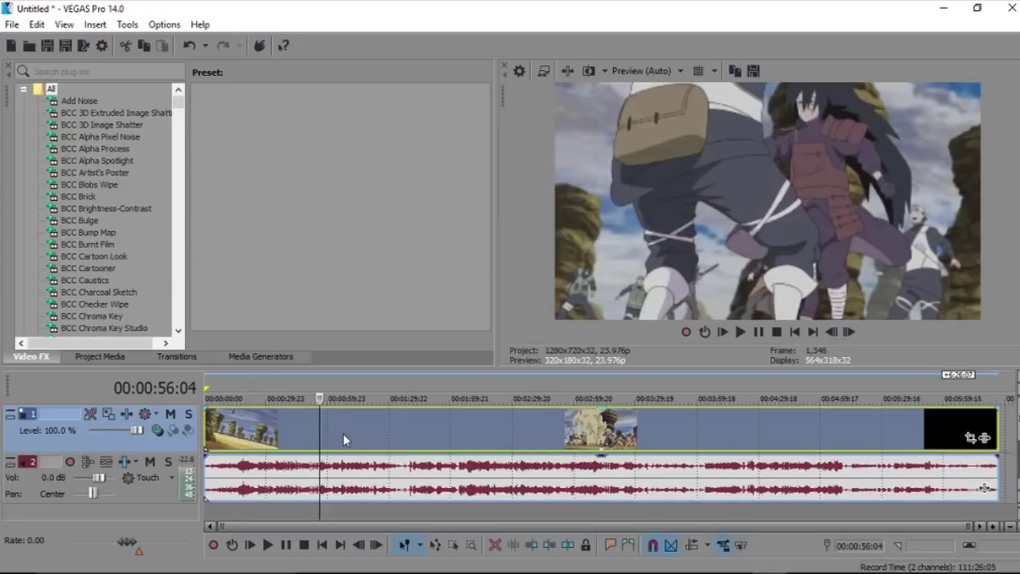
click(361, 432)
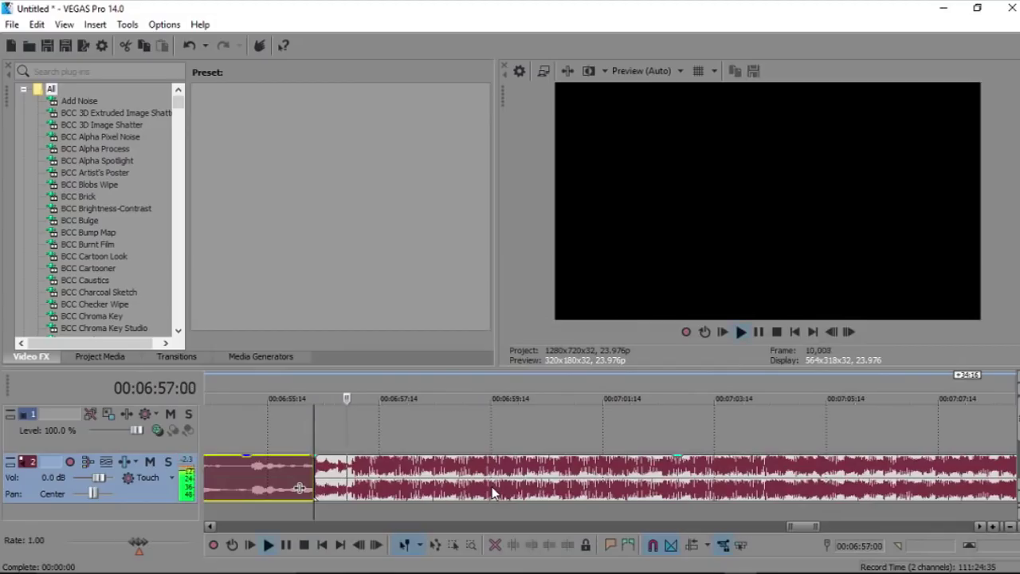
scroll(491, 490, down, 5)
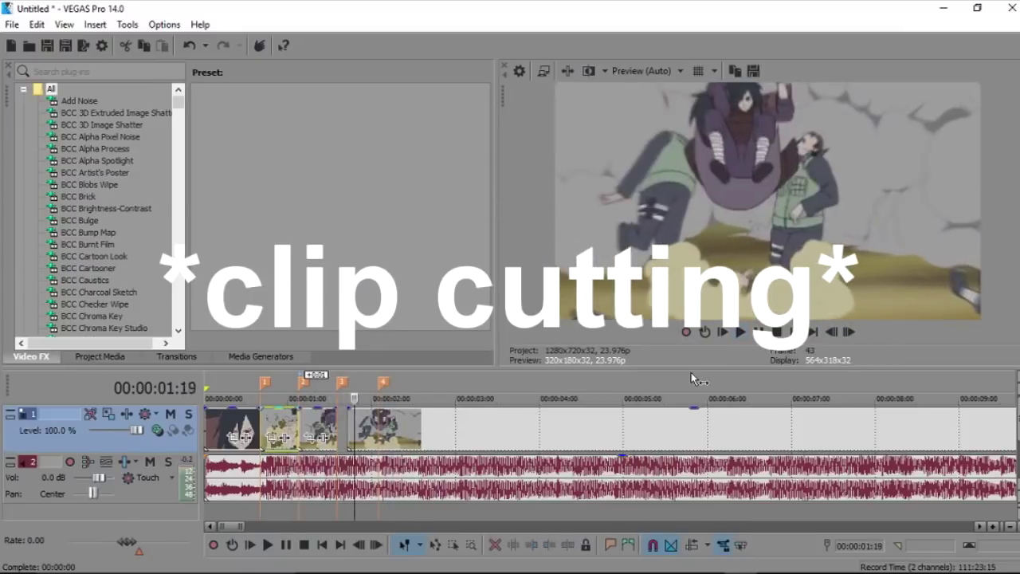
- Add marker 5 and split the events at 00:00:02:13, then open the second clip's Pan/Crop
drag(362, 434, 375, 431)
key(space)
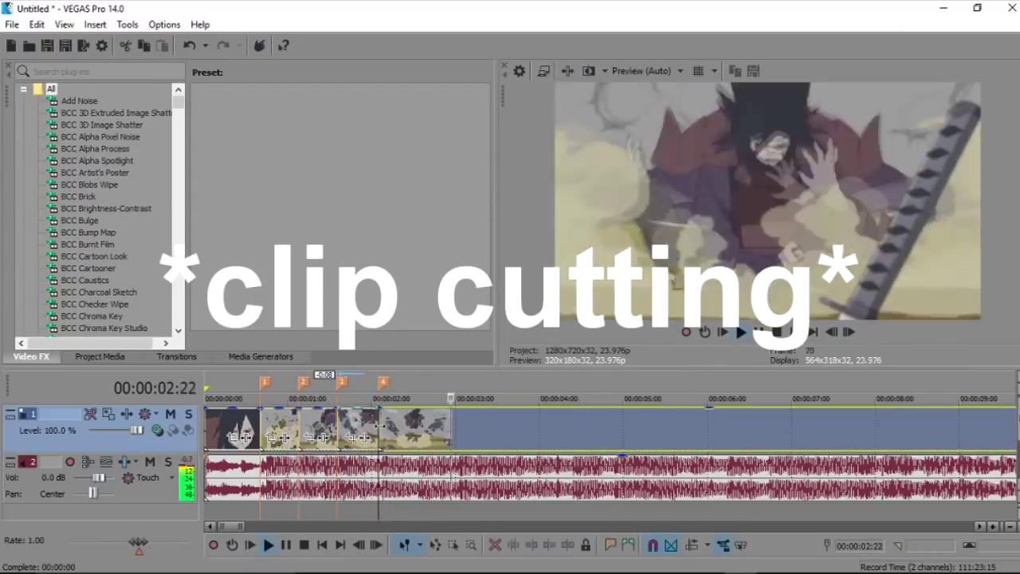
key(space)
click(417, 449)
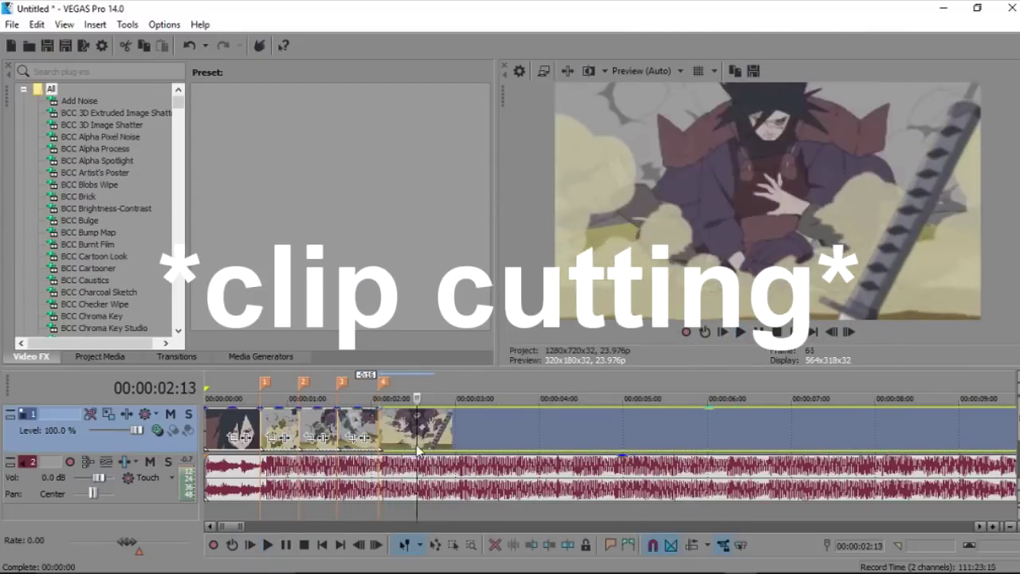
key(m)
key(s)
drag(417, 476, 590, 475)
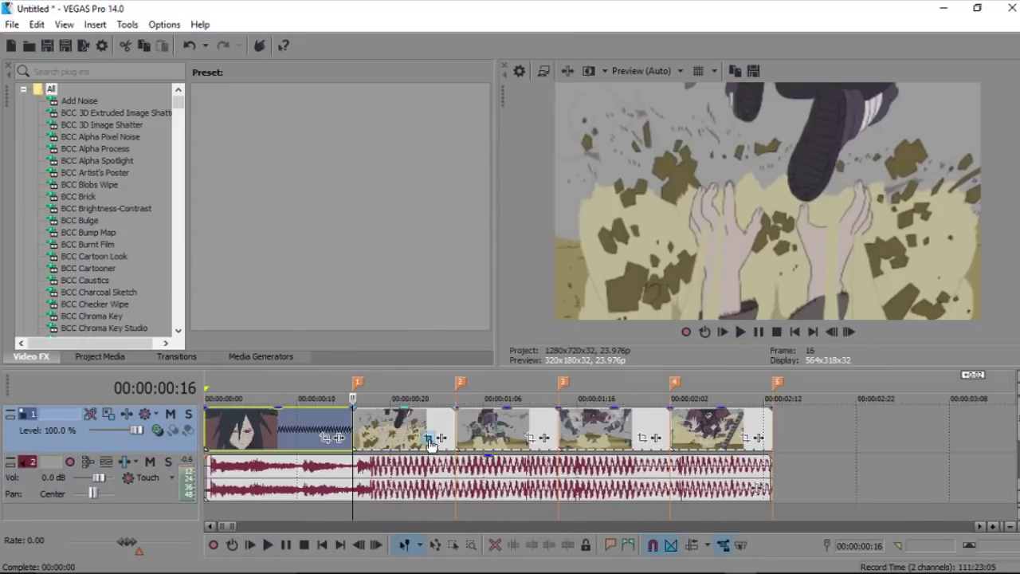
click(430, 439)
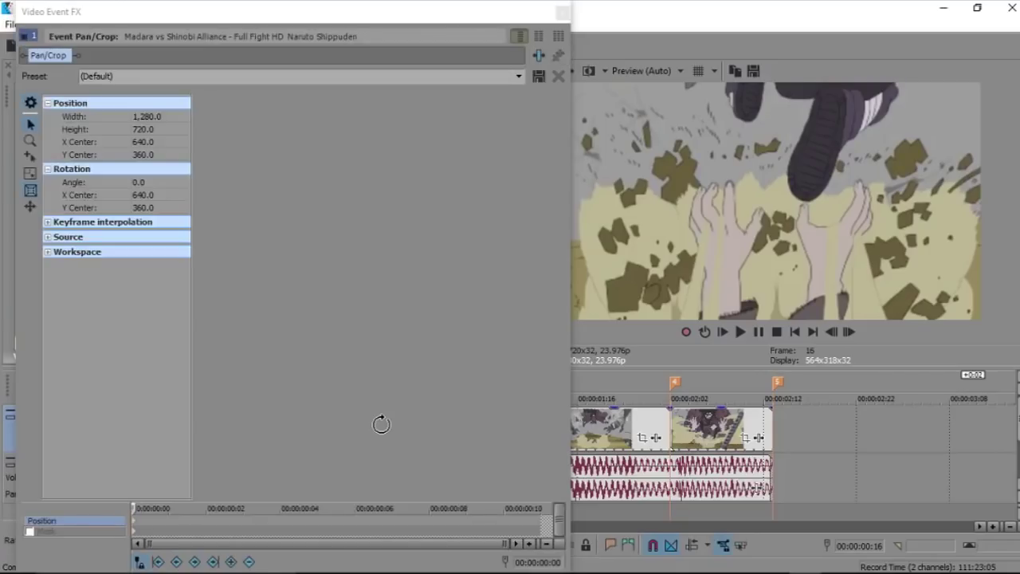
- Give the first Pan/Crop position keyframe Slow interpolation, checking the frame at 00:00:00:11
click(535, 519)
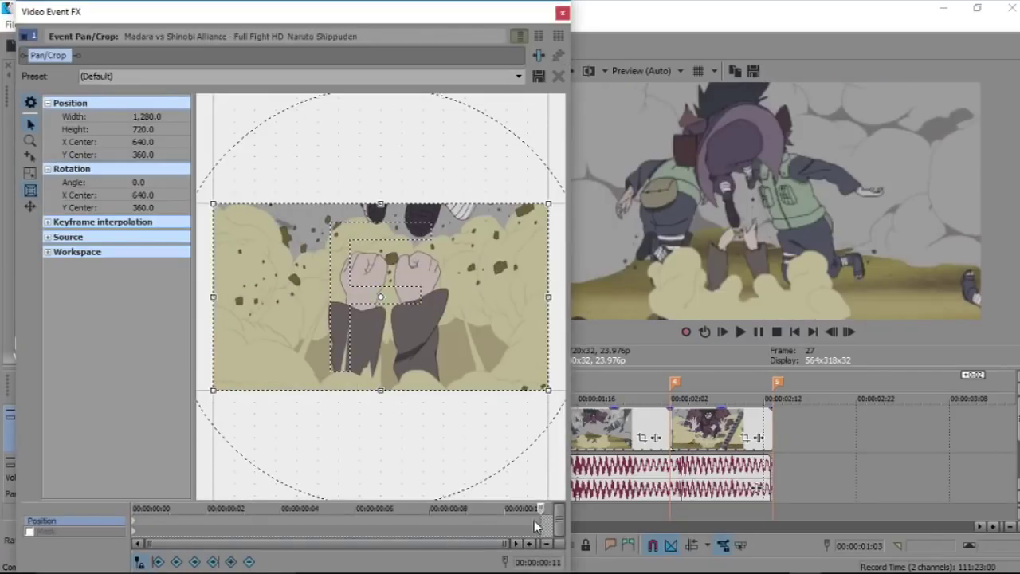
right_click(131, 520)
click(156, 460)
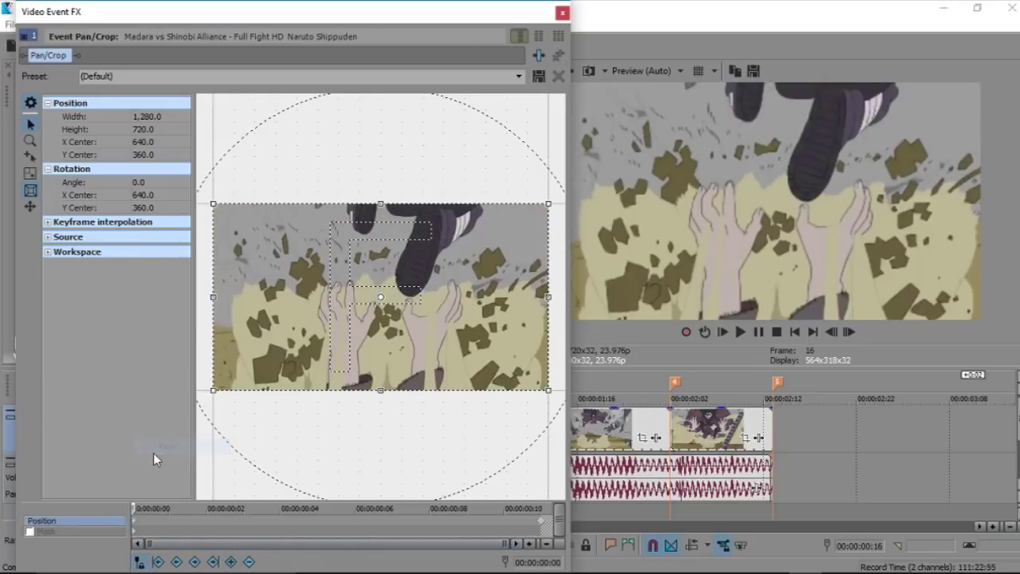
click(528, 519)
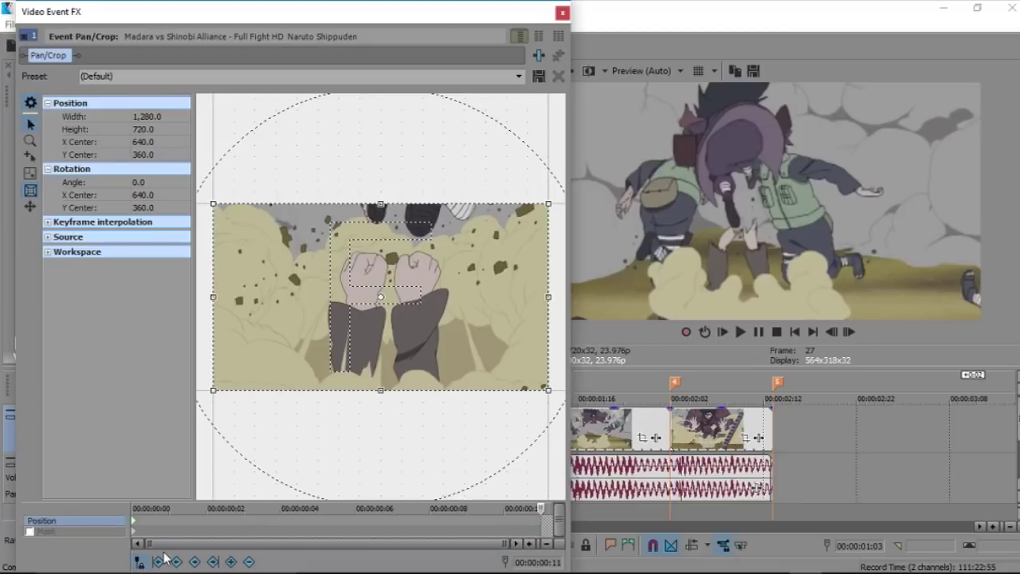
click(133, 523)
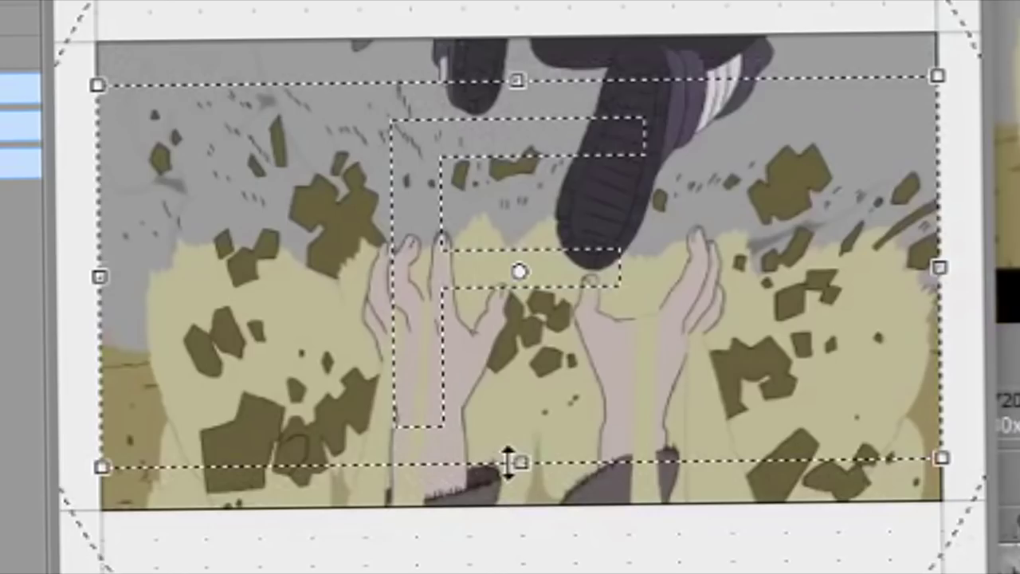
- Restore the crop frame, set Fast interpolation, zoom in and keyframe at 00:00:00:11
right_click(377, 381)
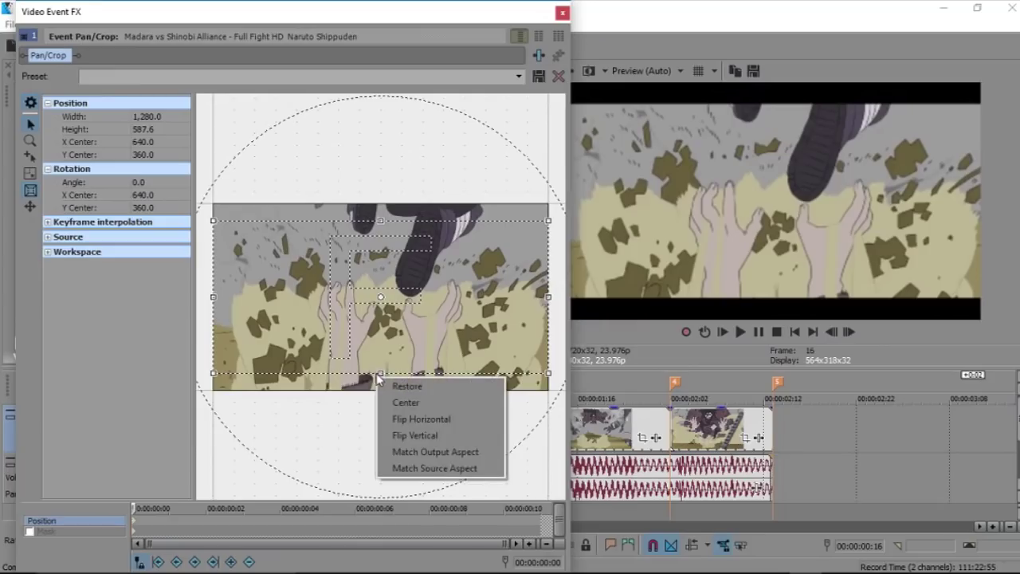
click(388, 383)
right_click(134, 526)
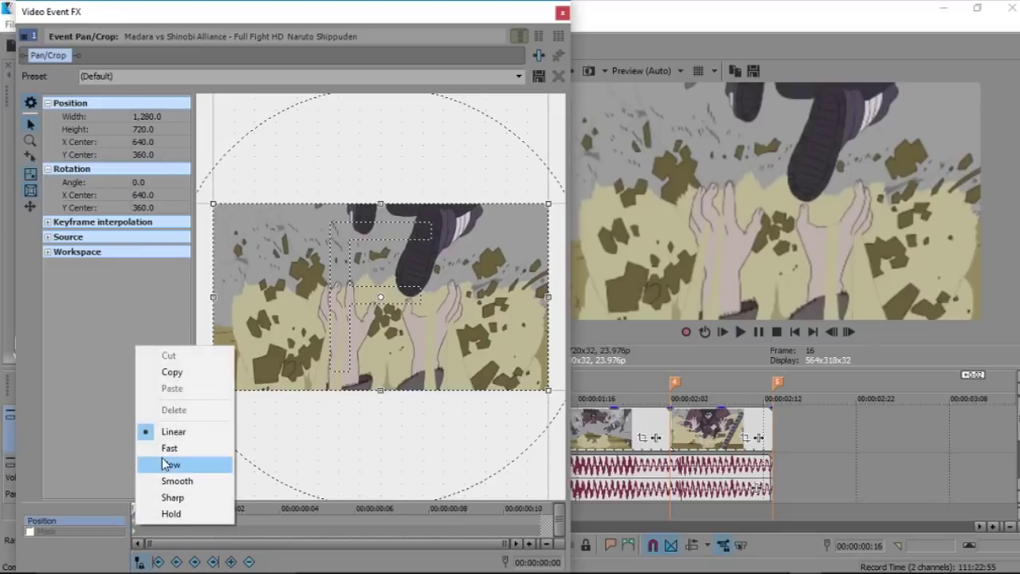
click(160, 447)
drag(383, 389, 386, 336)
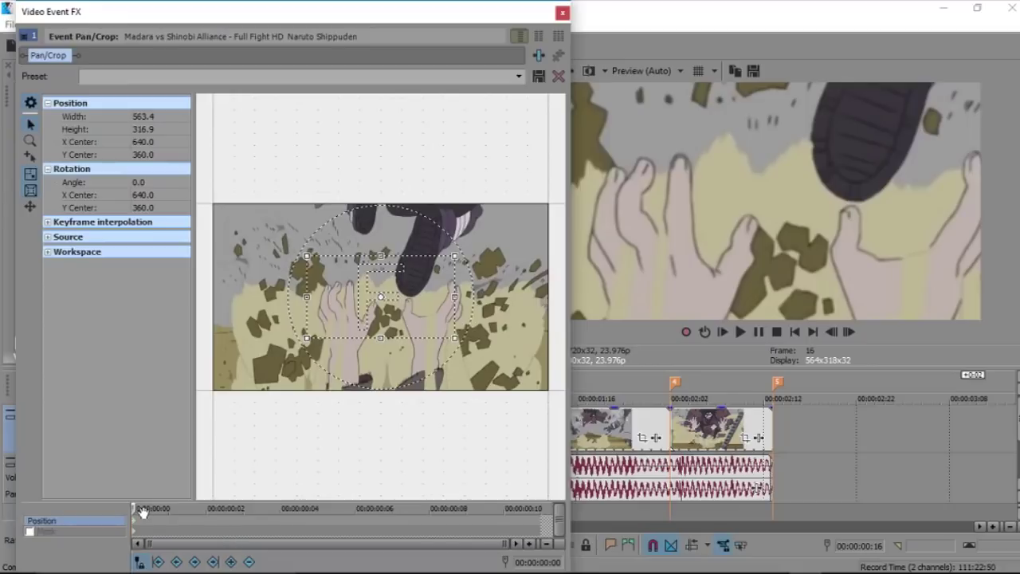
click(535, 517)
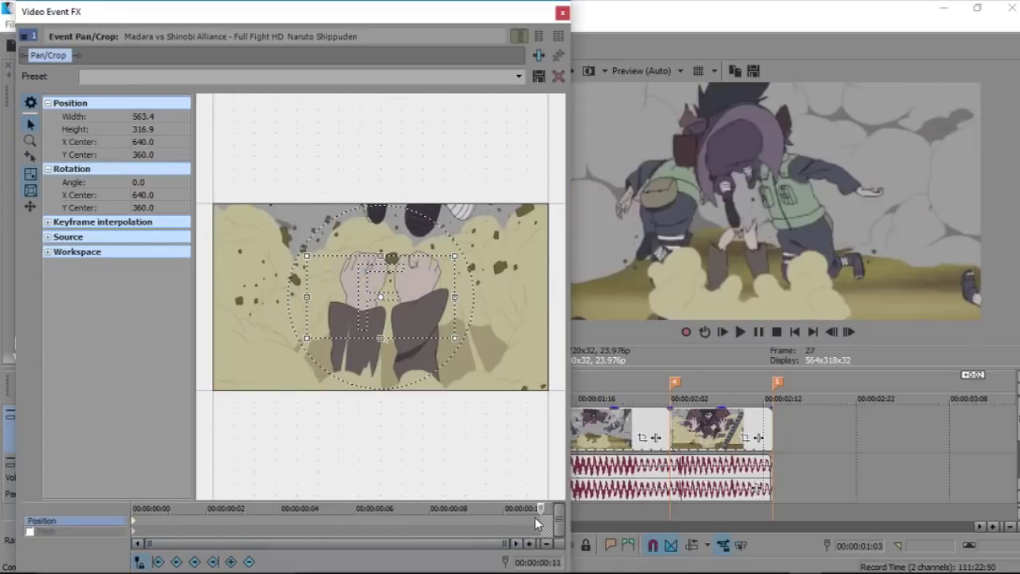
click(231, 562)
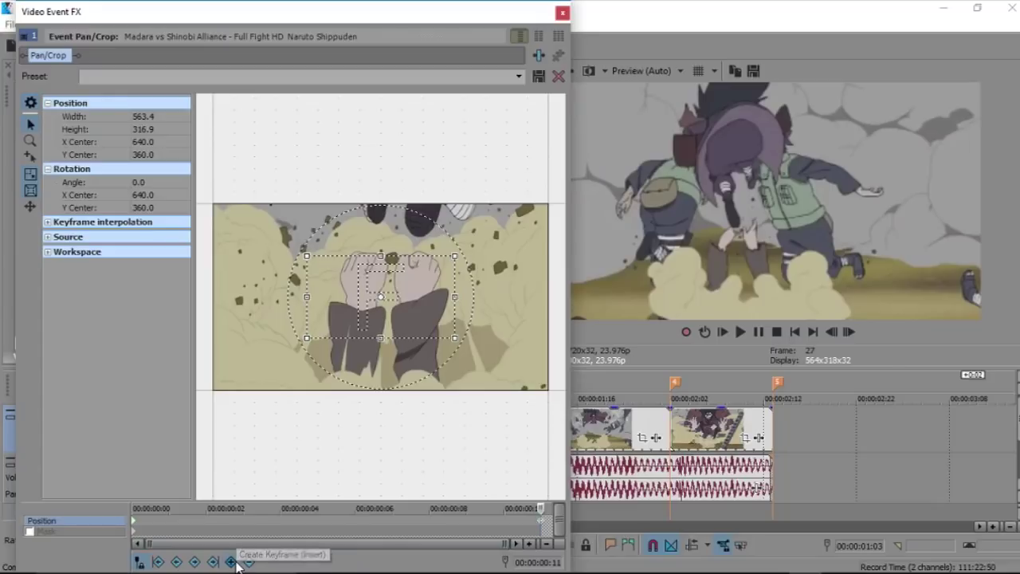
click(137, 525)
key(space)
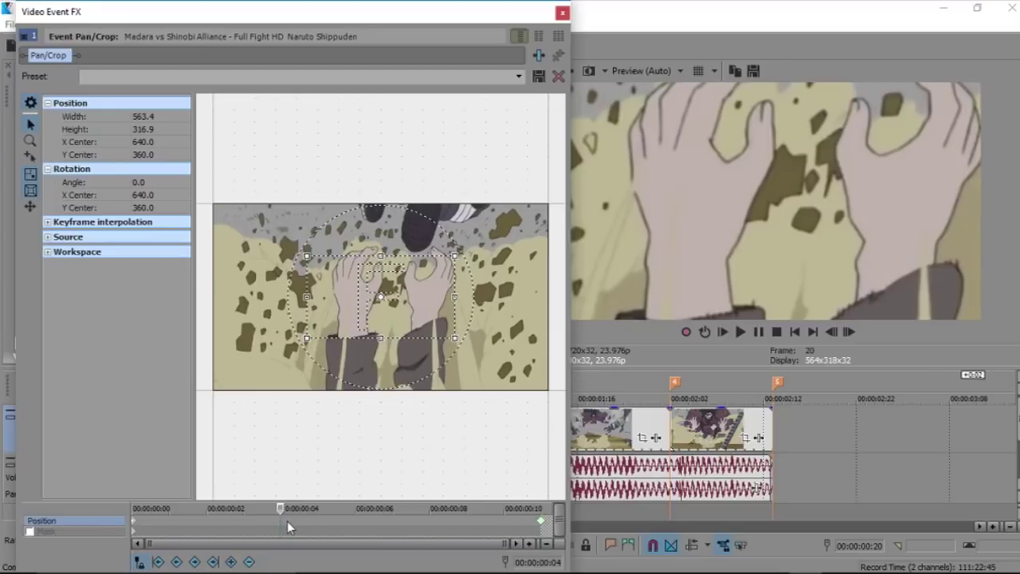
- Zoom out at the 4-frame keyframe, restore full frame at 00:00:00:08, and preview
drag(381, 339, 383, 387)
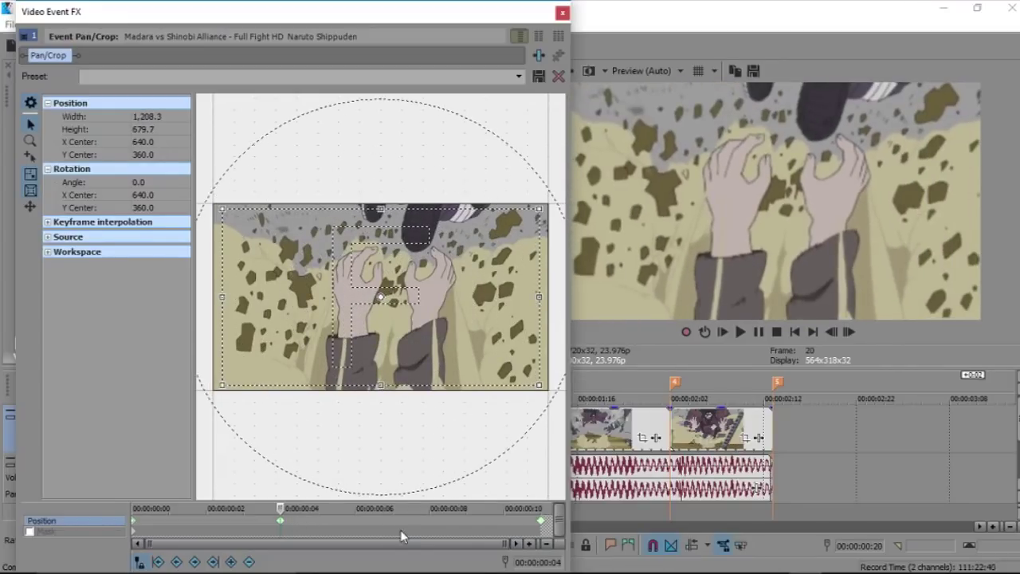
click(543, 523)
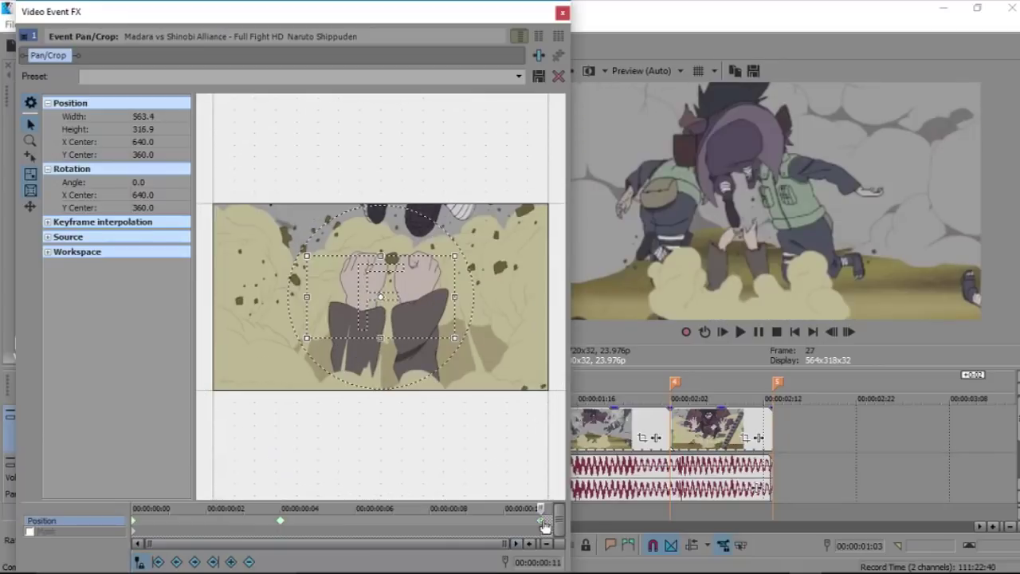
key(Left)
key(Left)
key(Left)
right_click(381, 351)
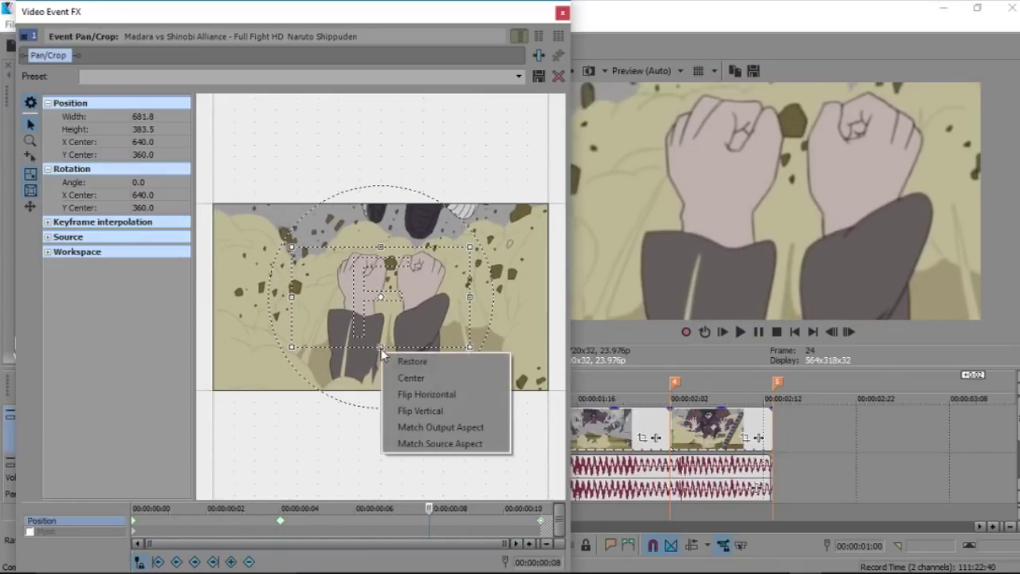
click(407, 363)
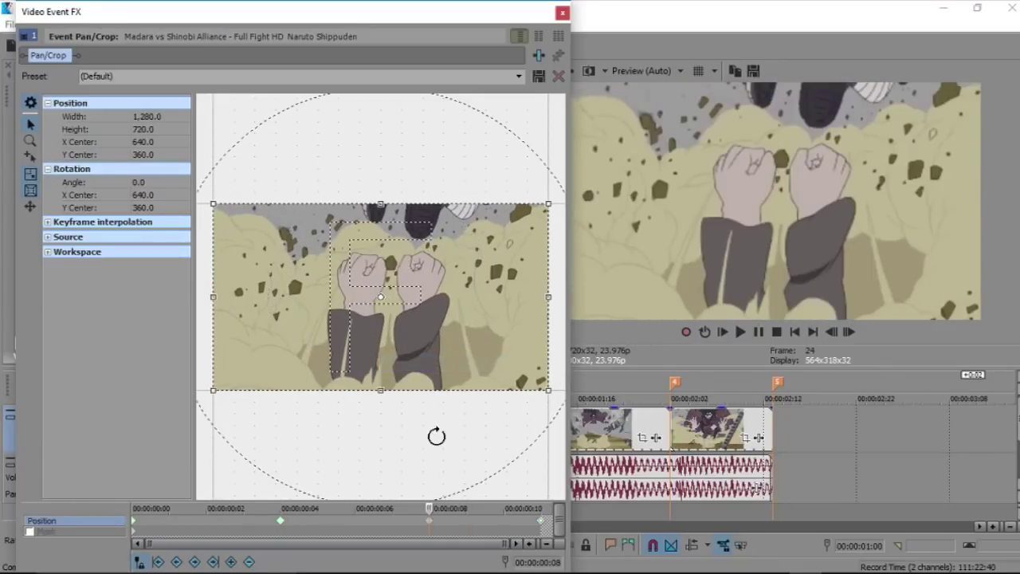
key(space)
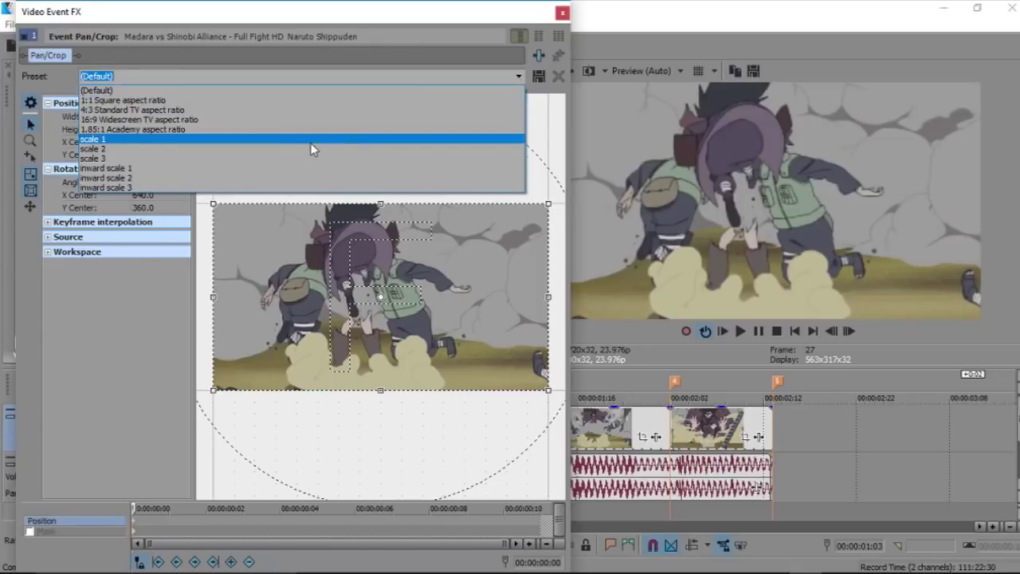
- Apply preset 'scale 1', add an end keyframe, then 'scale 2' at 4 frames and 'scale 3' at 8
click(291, 139)
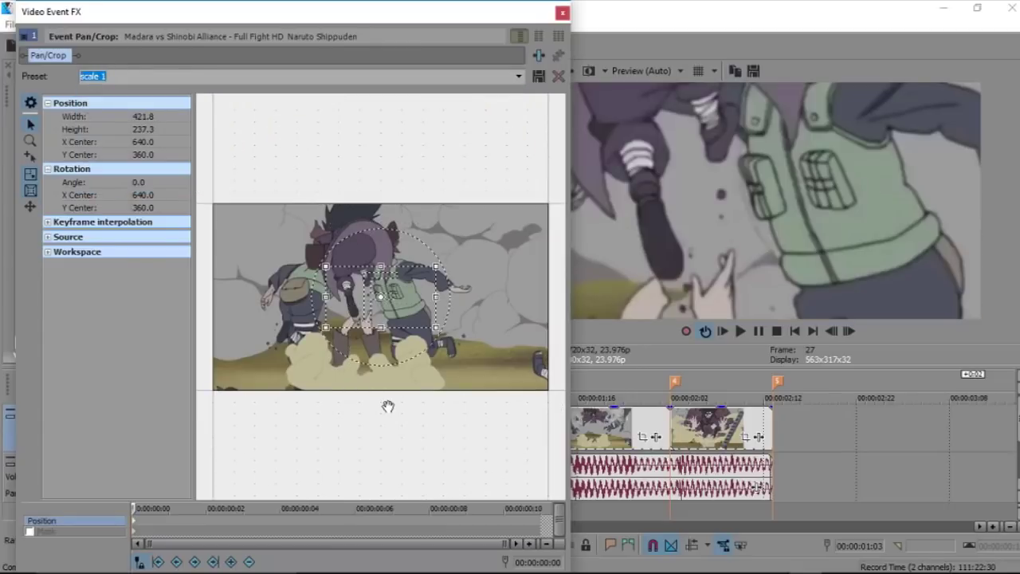
click(536, 519)
click(231, 562)
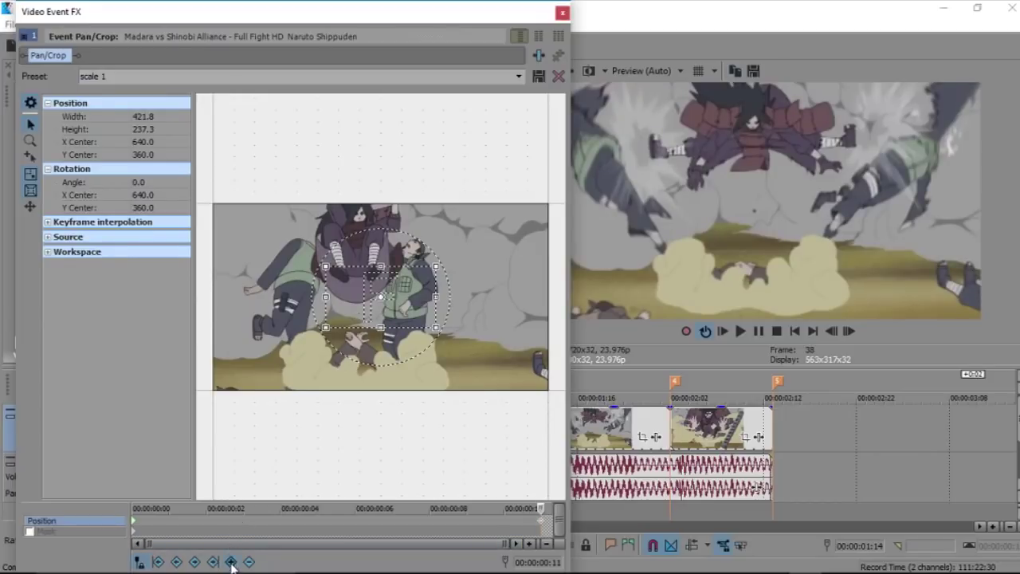
click(276, 521)
click(519, 75)
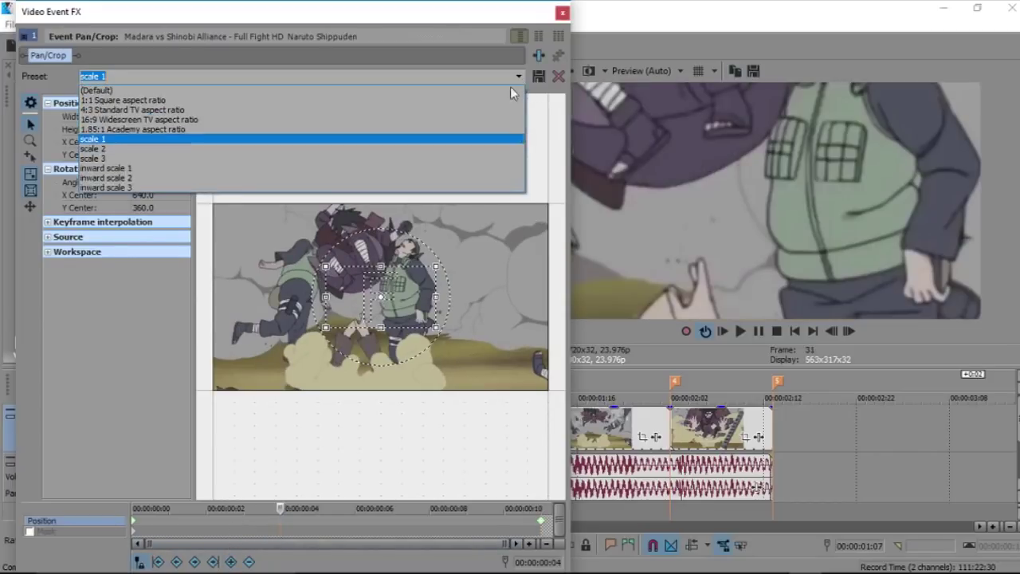
click(194, 148)
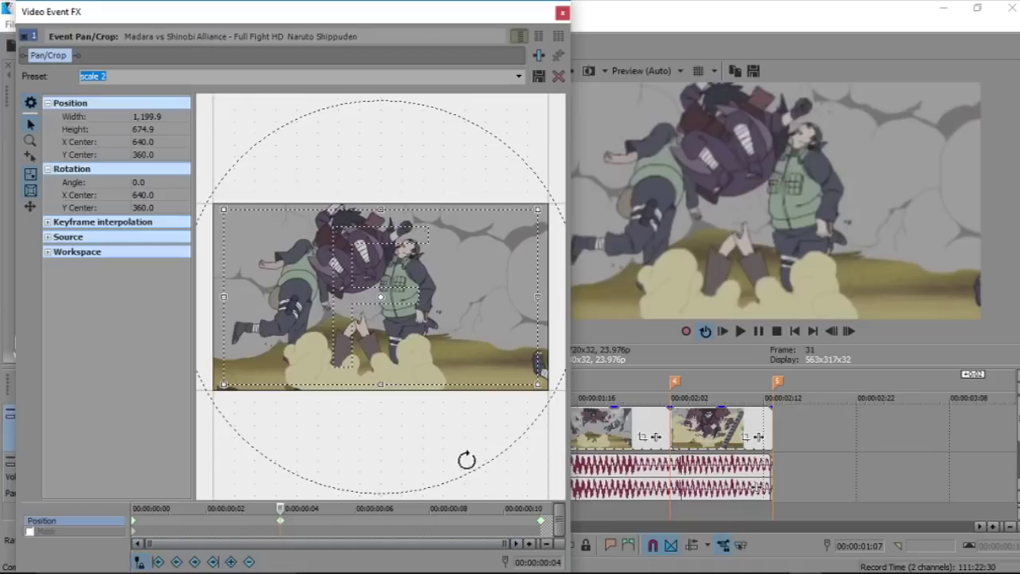
click(426, 522)
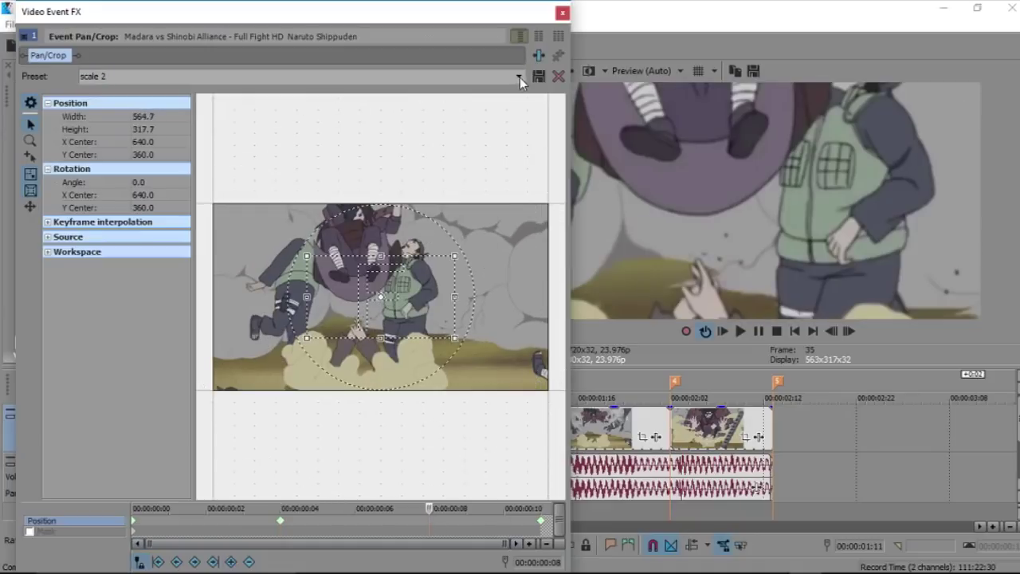
click(520, 78)
click(239, 159)
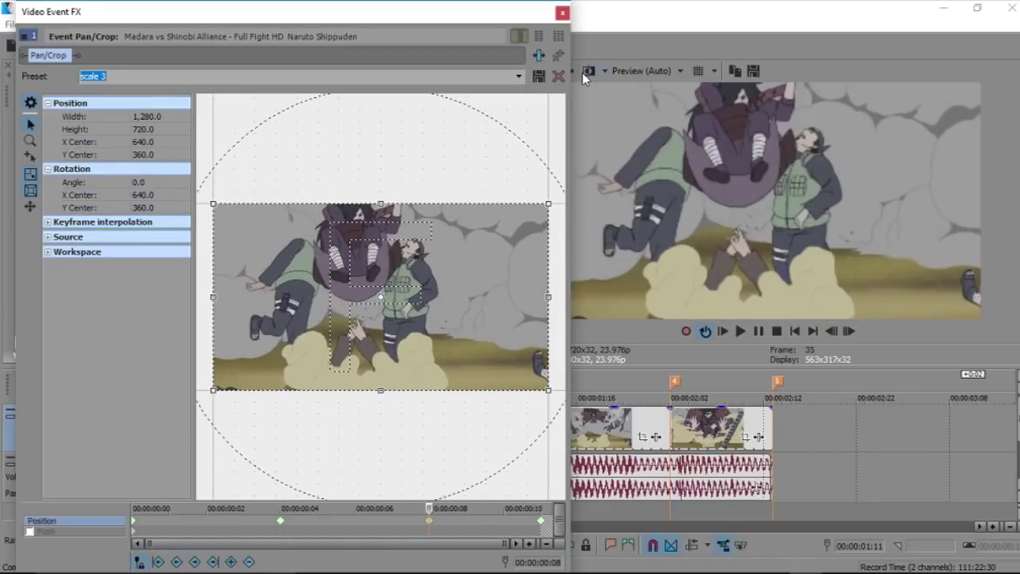
click(563, 13)
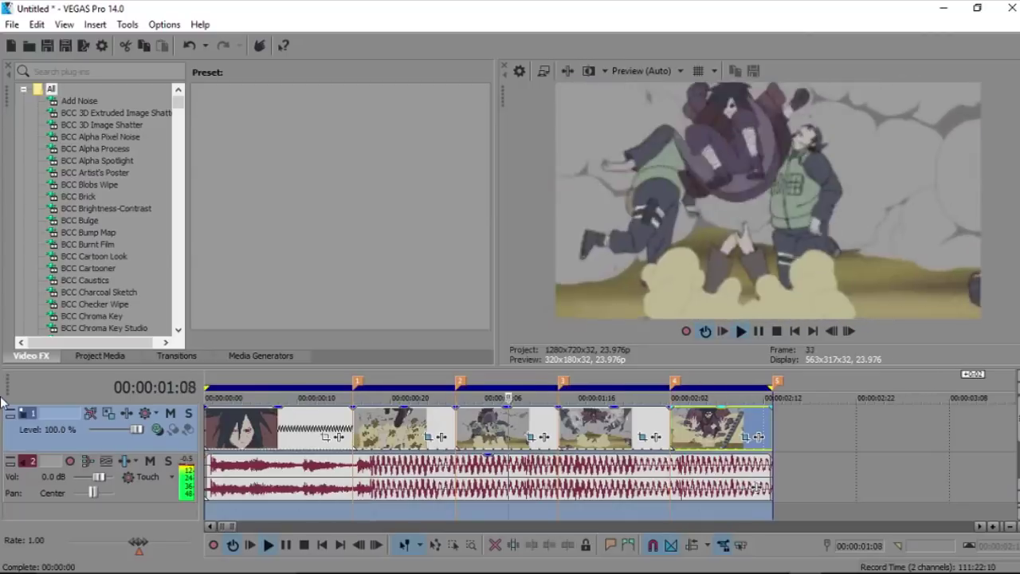
- Stop playback and drop the S_Shake preset onto a fight clip on the timeline
key(space)
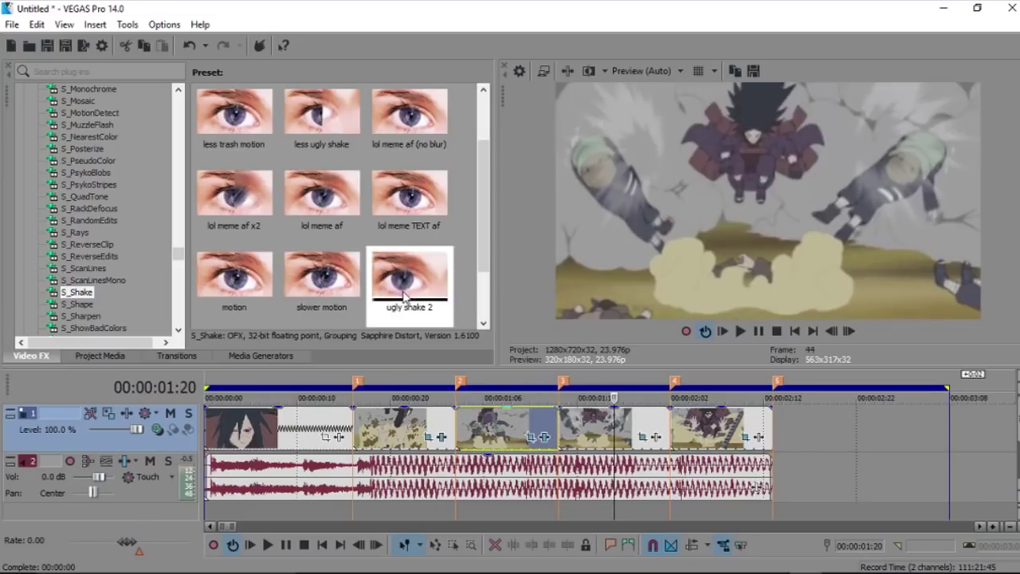
drag(410, 275, 590, 416)
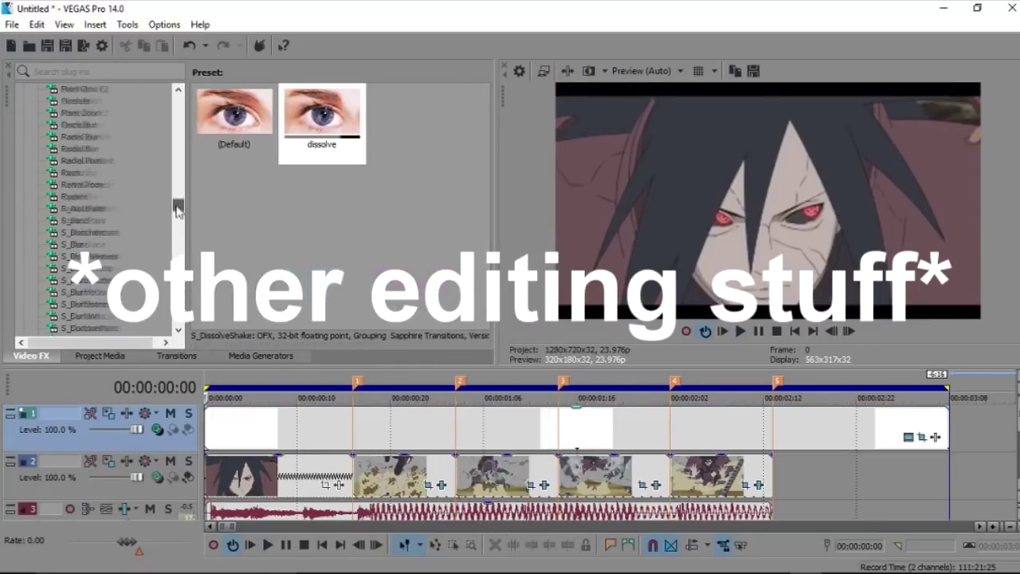
- Add the S_Flicker effect to Track 2
drag(177, 208, 178, 231)
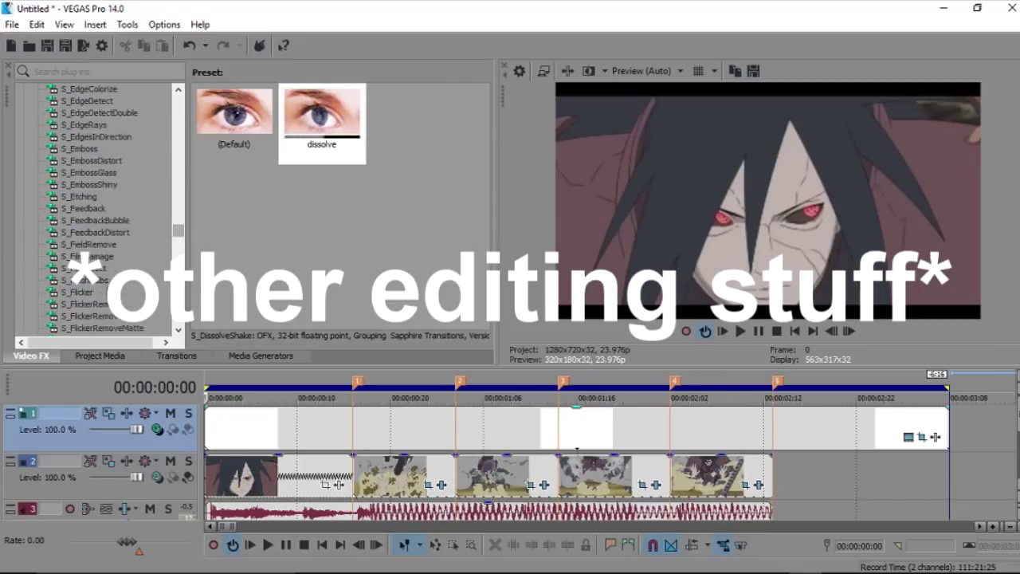
click(79, 293)
drag(79, 292, 188, 488)
click(245, 165)
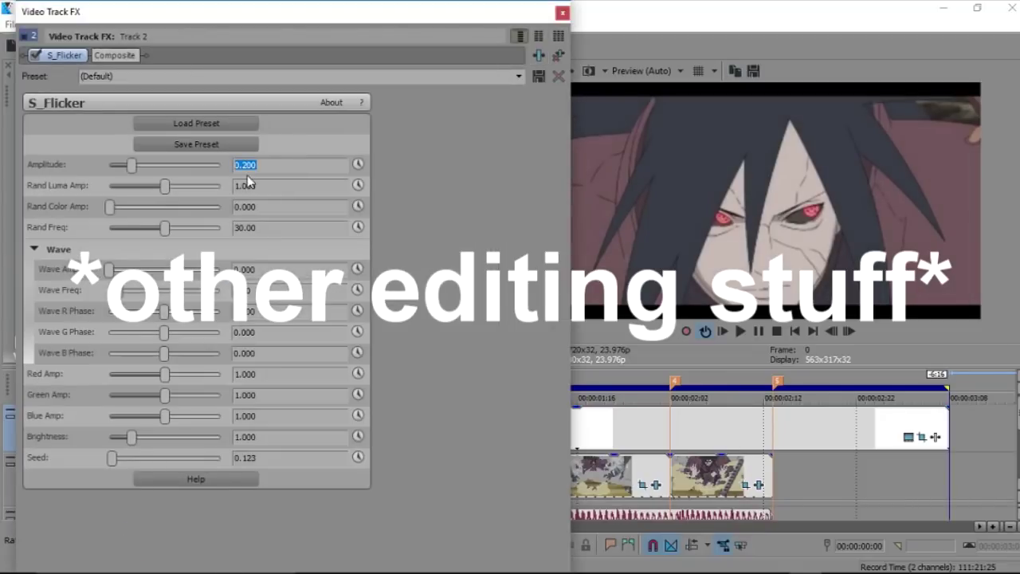
click(563, 13)
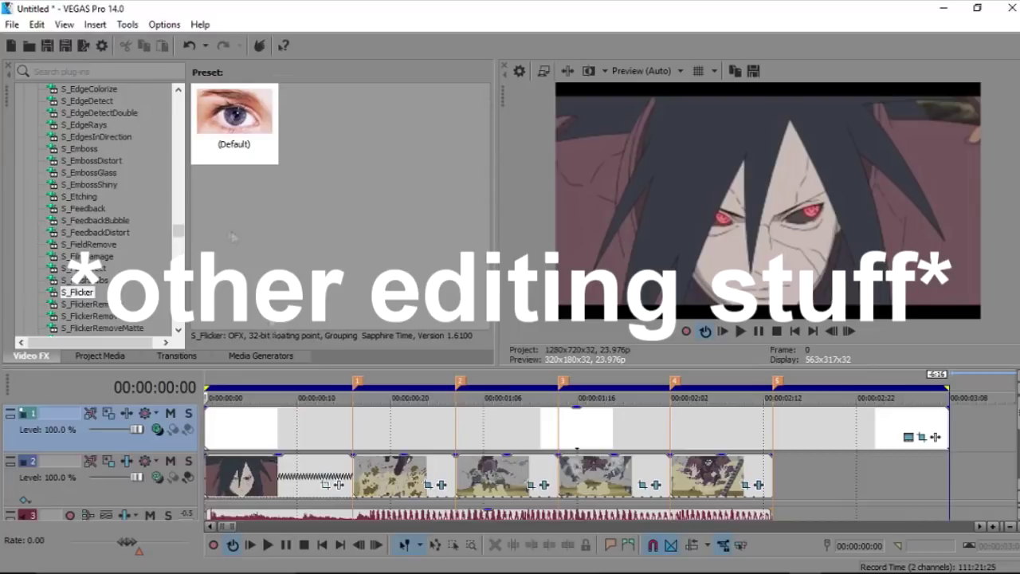
- Add Black and White to Track 2 with its Blend lowered to about 0.48
drag(181, 231, 182, 171)
click(91, 133)
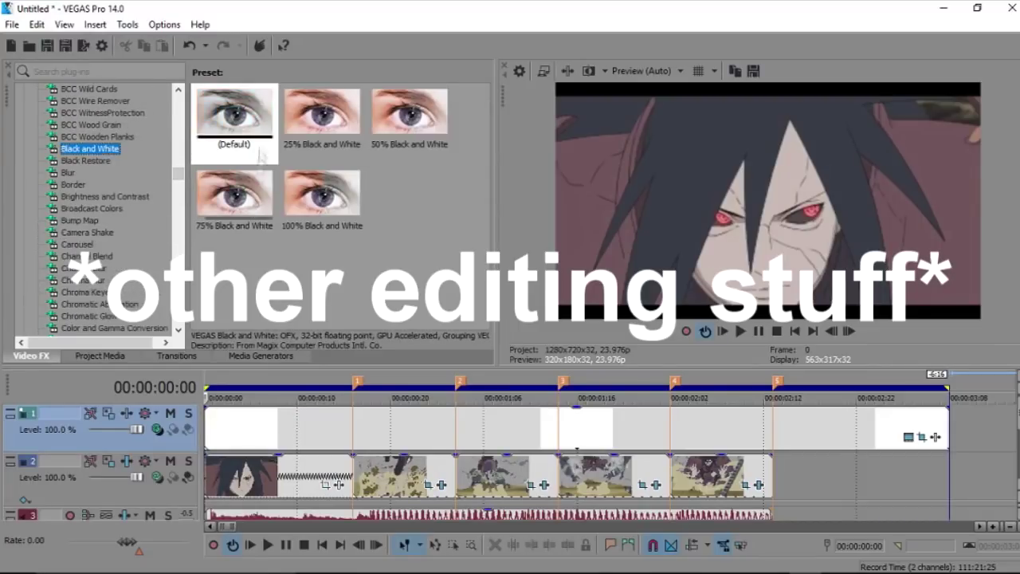
drag(91, 132, 179, 487)
drag(200, 123, 151, 126)
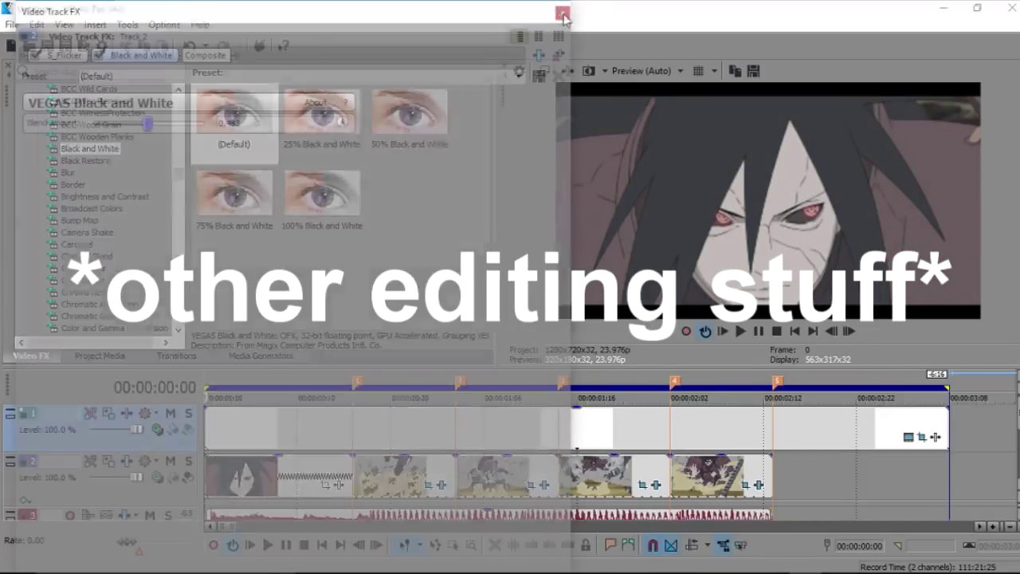